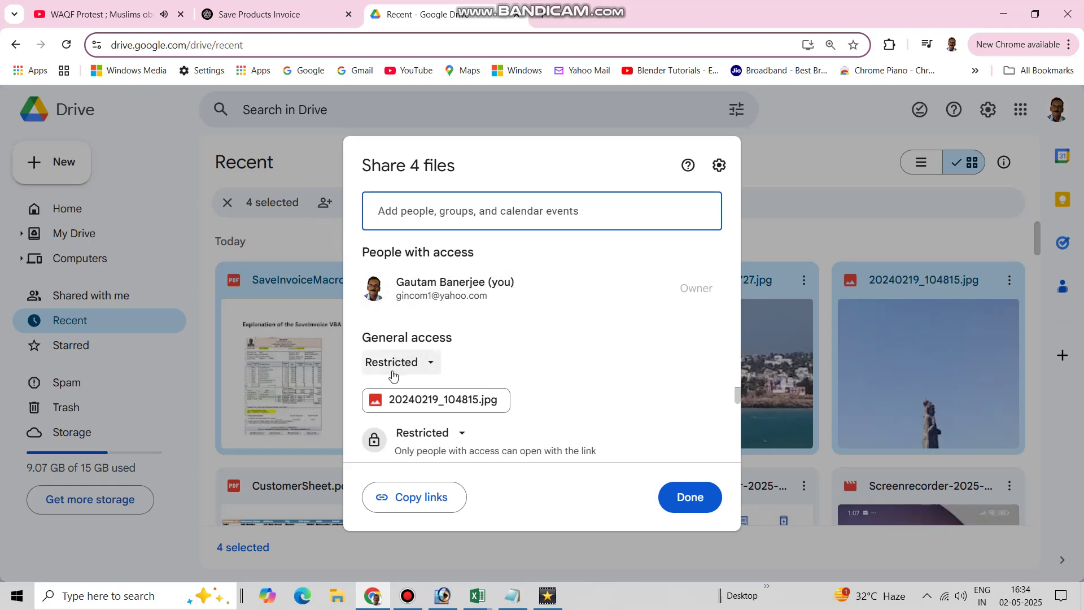
- Set general access for the four selected files to Anyone with the link, keep the Viewer role, and close sharing
click(432, 365)
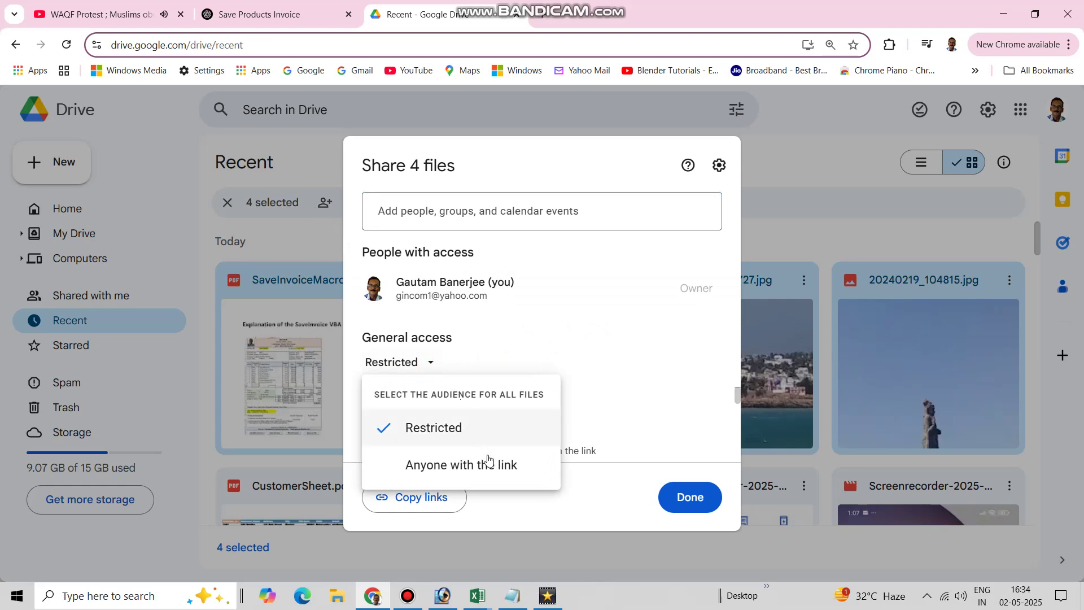
click(525, 472)
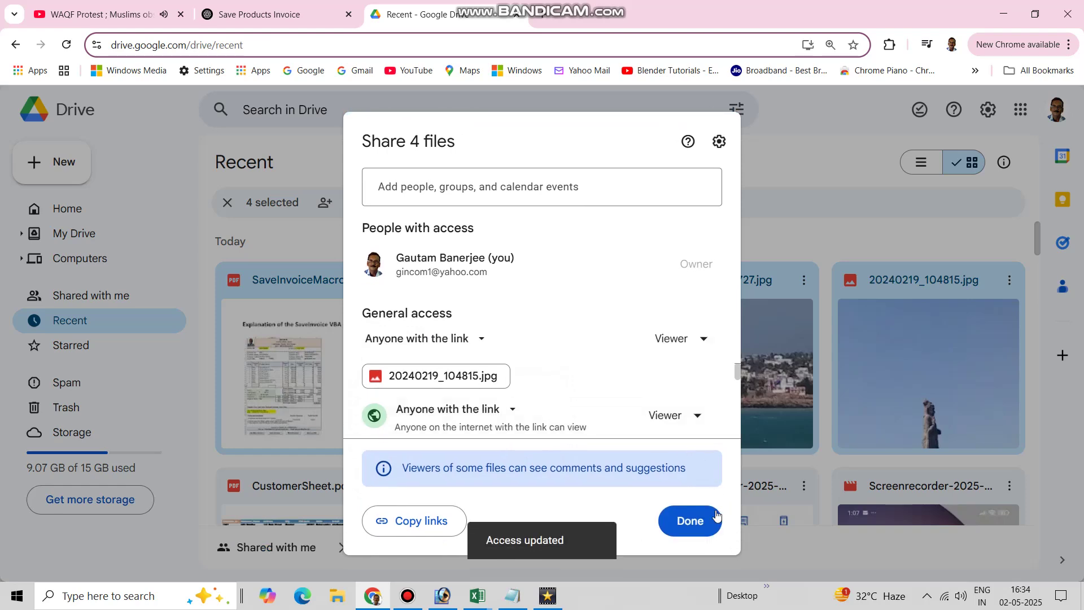
click(696, 421)
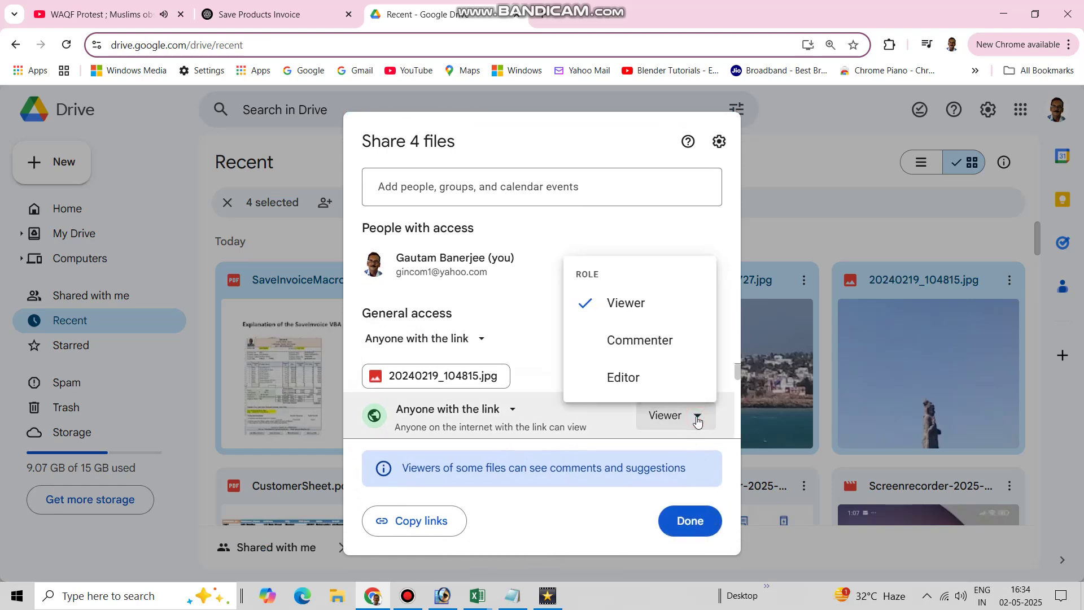
click(645, 303)
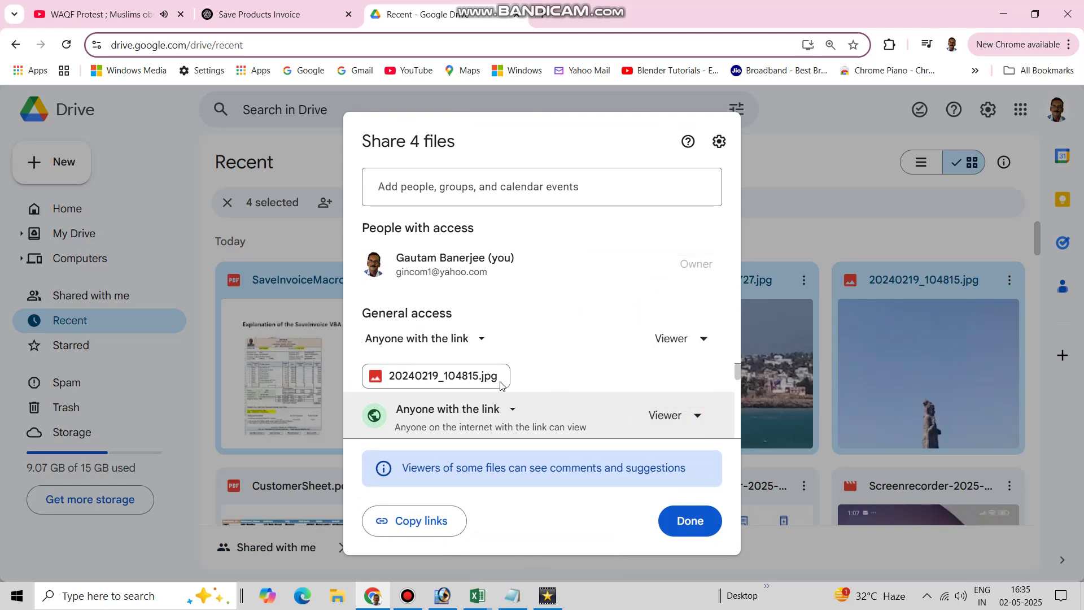
click(681, 522)
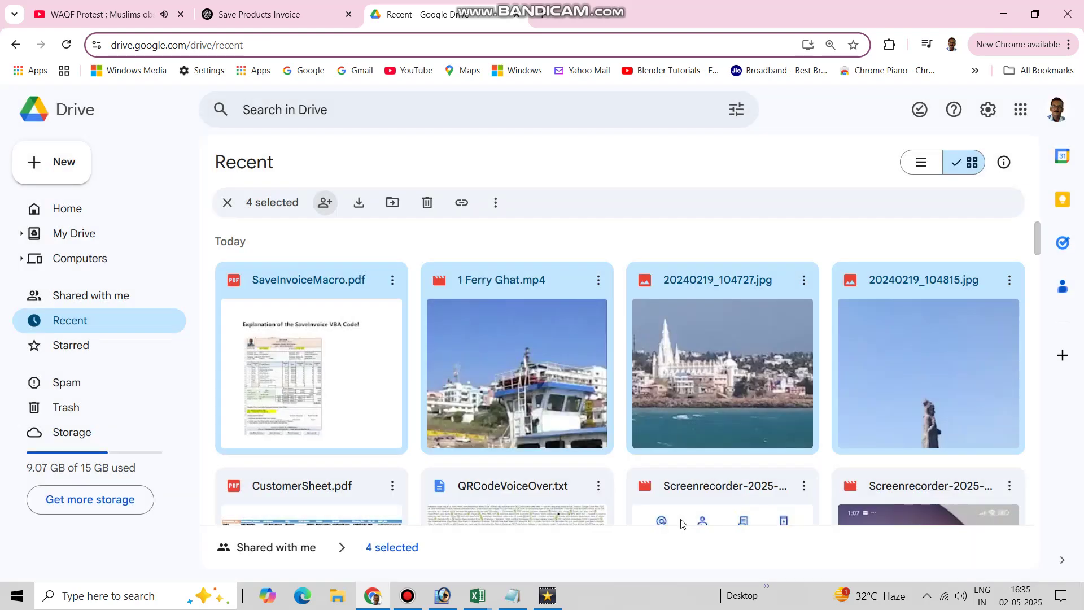
click(473, 242)
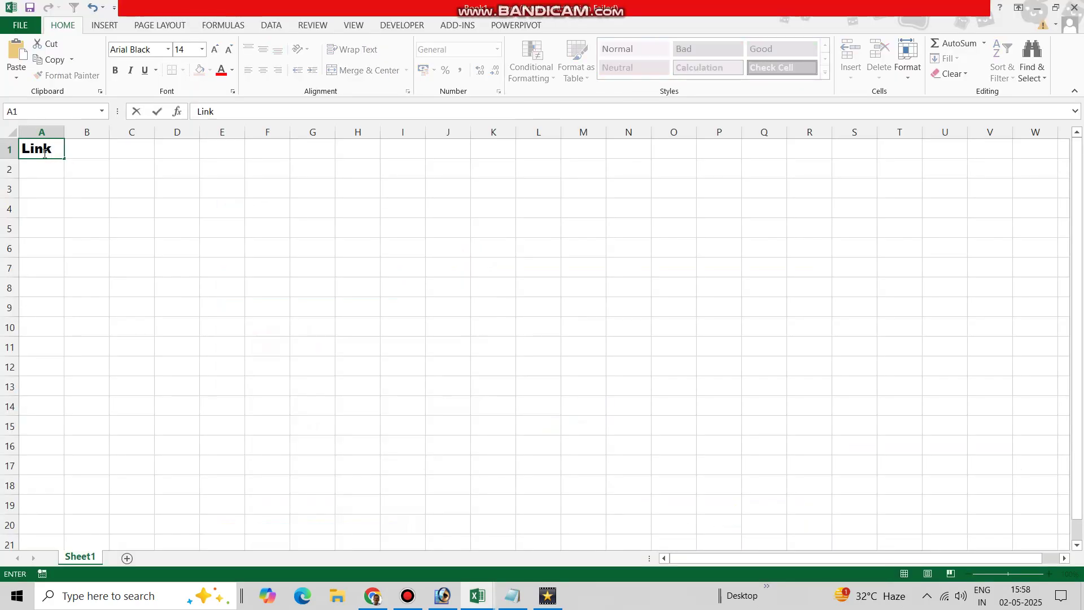
- Add the headers Description in B1 and QR Code in C1 beside Link, and widen column A for long links
key(Tab)
text(Descr)
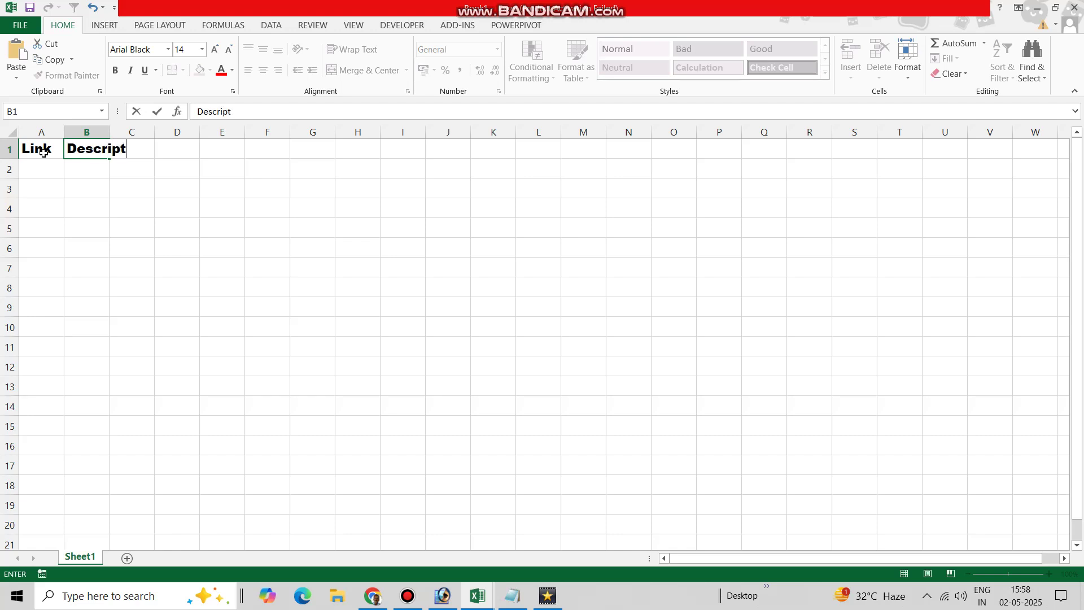
key(Tab)
text(QE)
text( Code)
key(Return)
drag(63, 132, 662, 146)
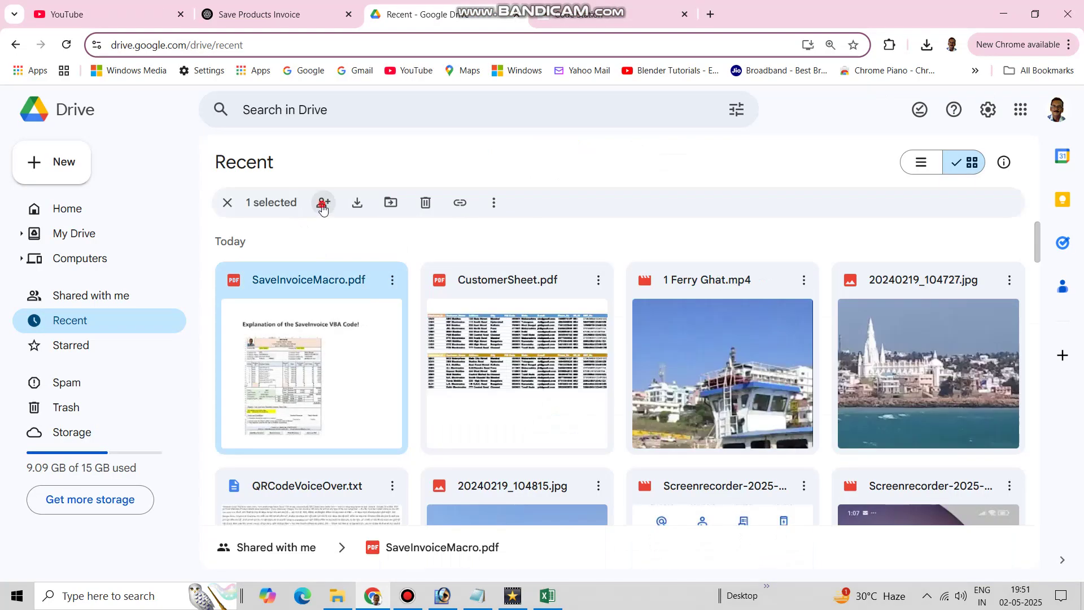
- Copy the share link of SaveInvoiceMacro.pdf from Google Drive and paste it into cell A2 of the Excel sheet
click(322, 203)
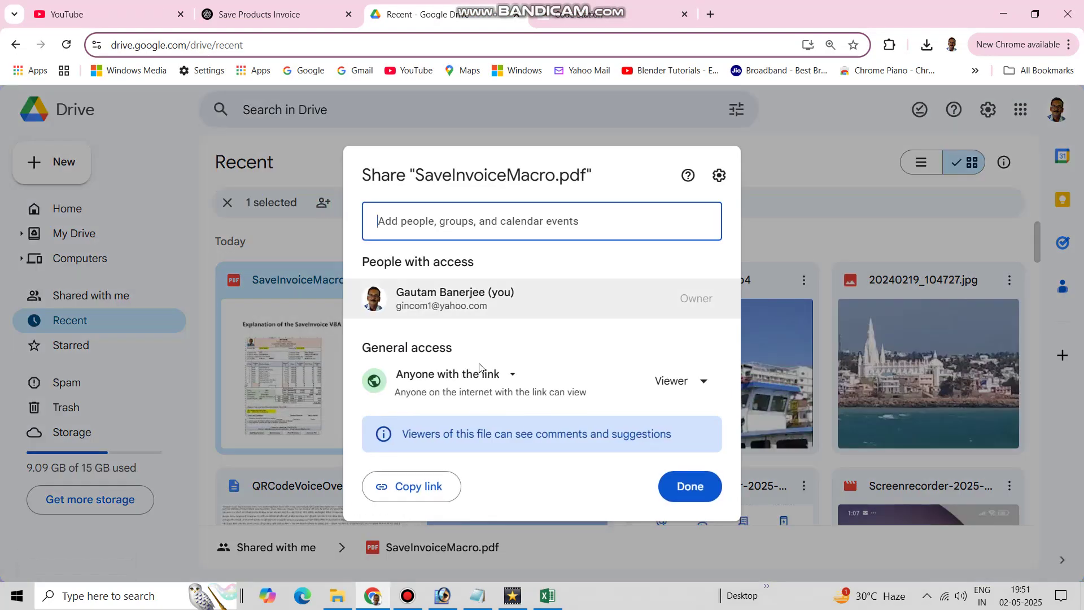
click(412, 487)
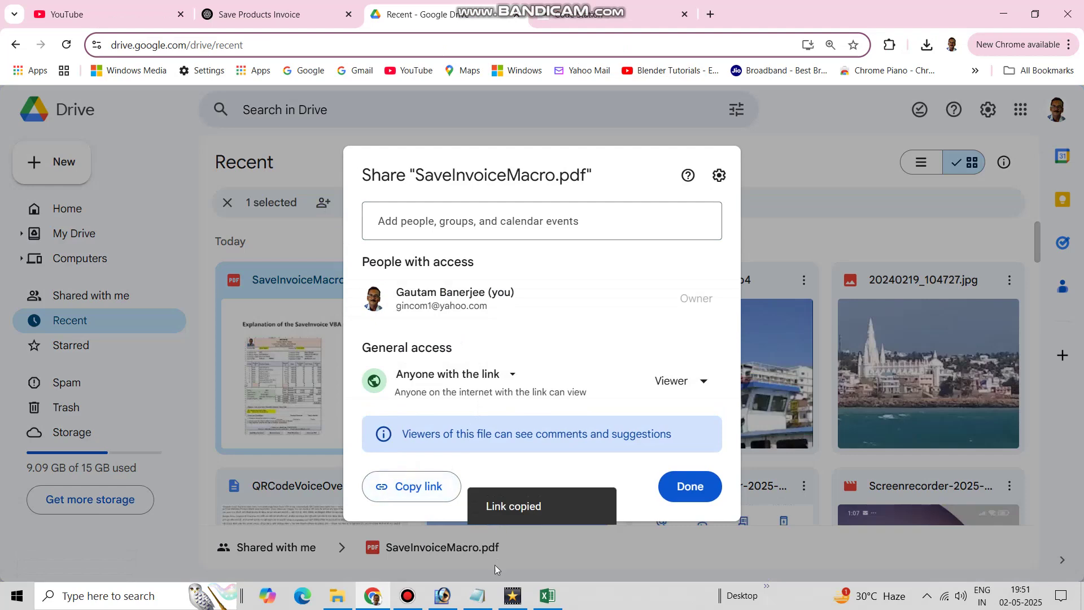
click(547, 597)
click(142, 189)
key(ctrl+v)
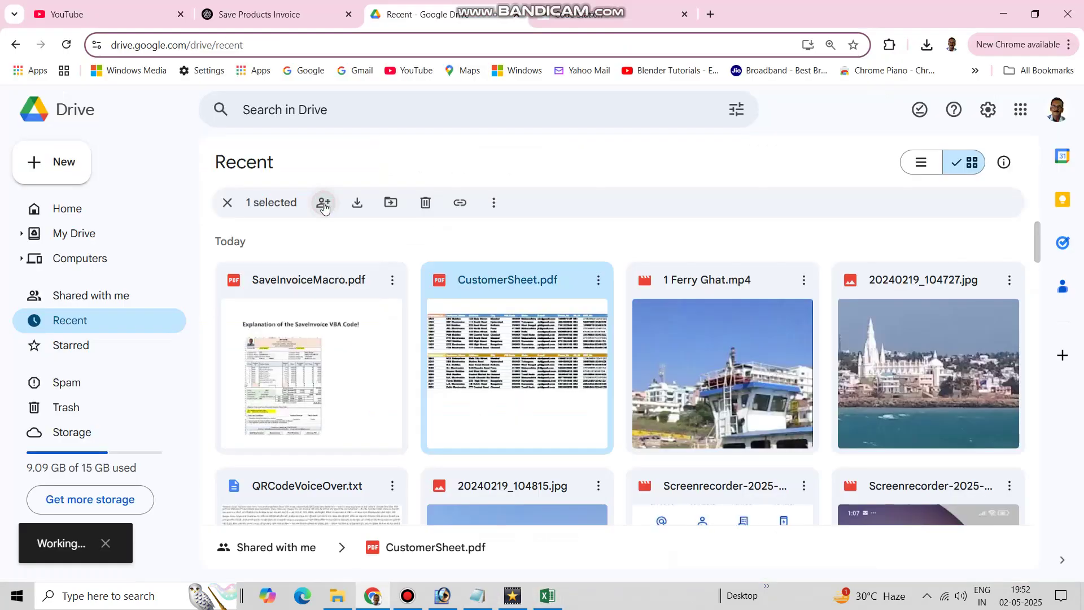
- Copy the share link of CustomerSheet.pdf from Google Drive and paste it into cell A3 of the Excel sheet
click(323, 203)
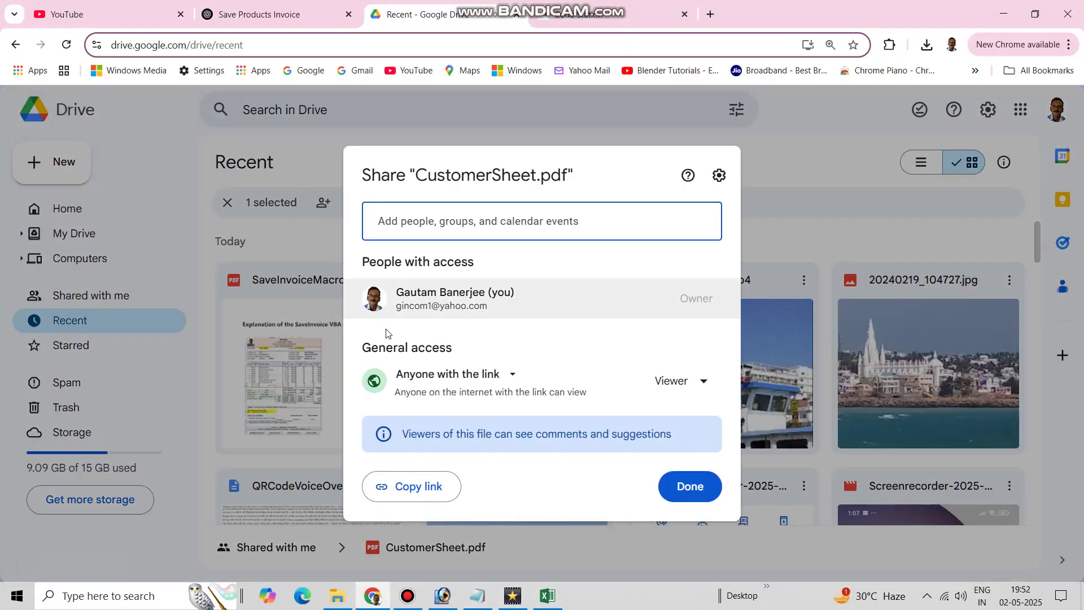
click(413, 486)
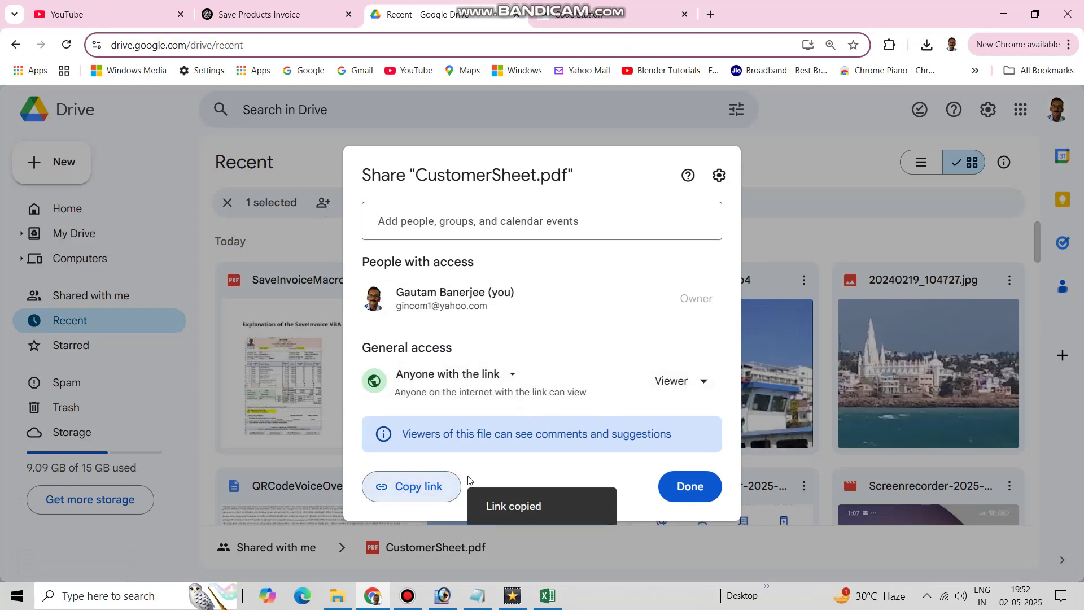
click(546, 596)
key(ctrl+v)
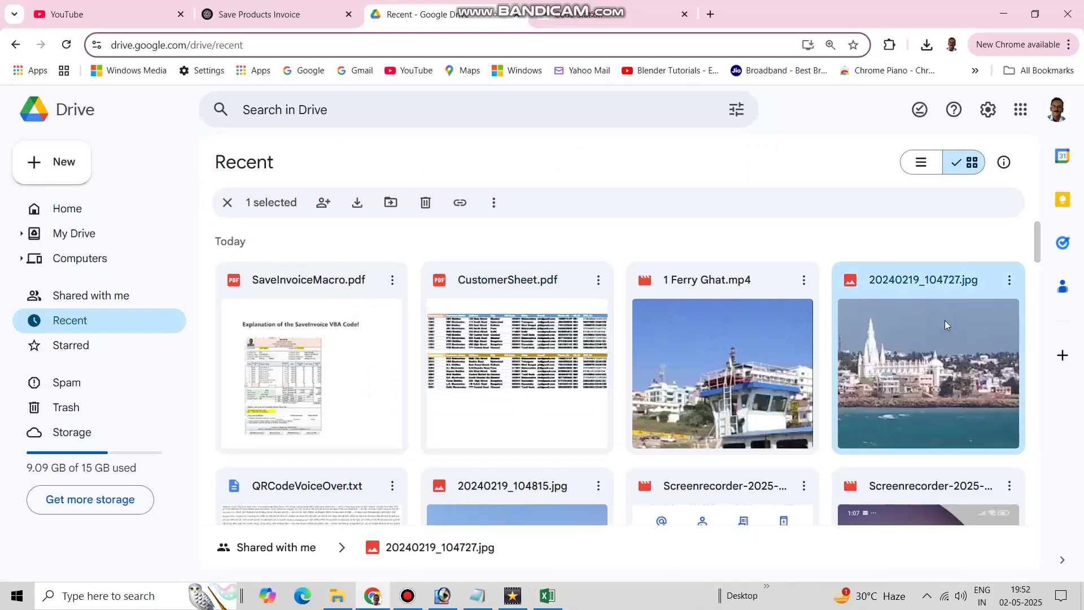
- Copy the link of 20240219_104727.jpg from Google Drive and paste it into cell A4 of the Excel sheet
right_click(944, 320)
mouse_move(823, 460)
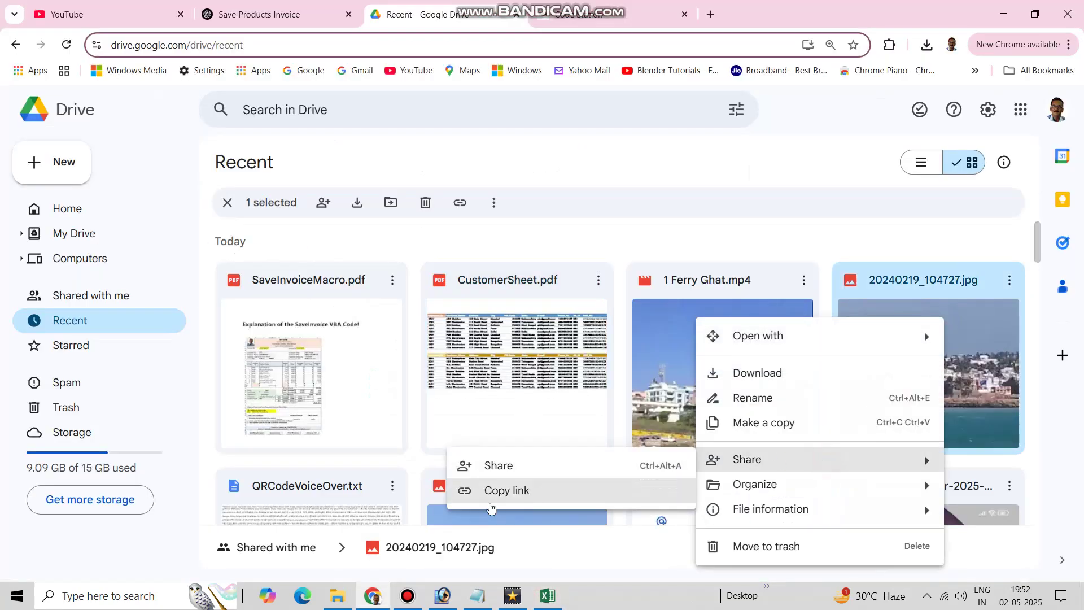
click(467, 489)
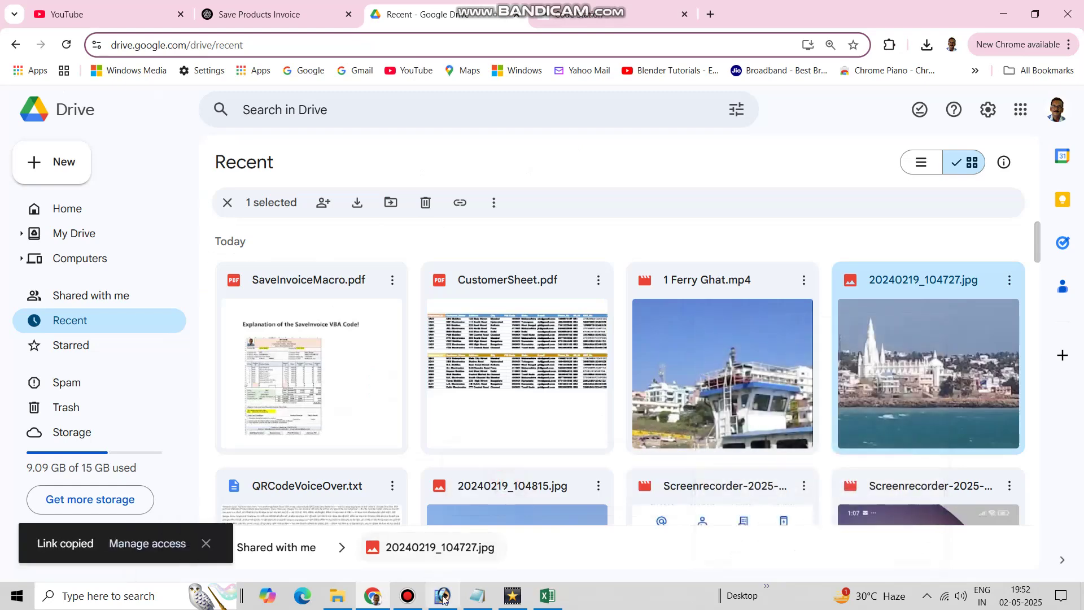
click(546, 596)
key(ctrl+v)
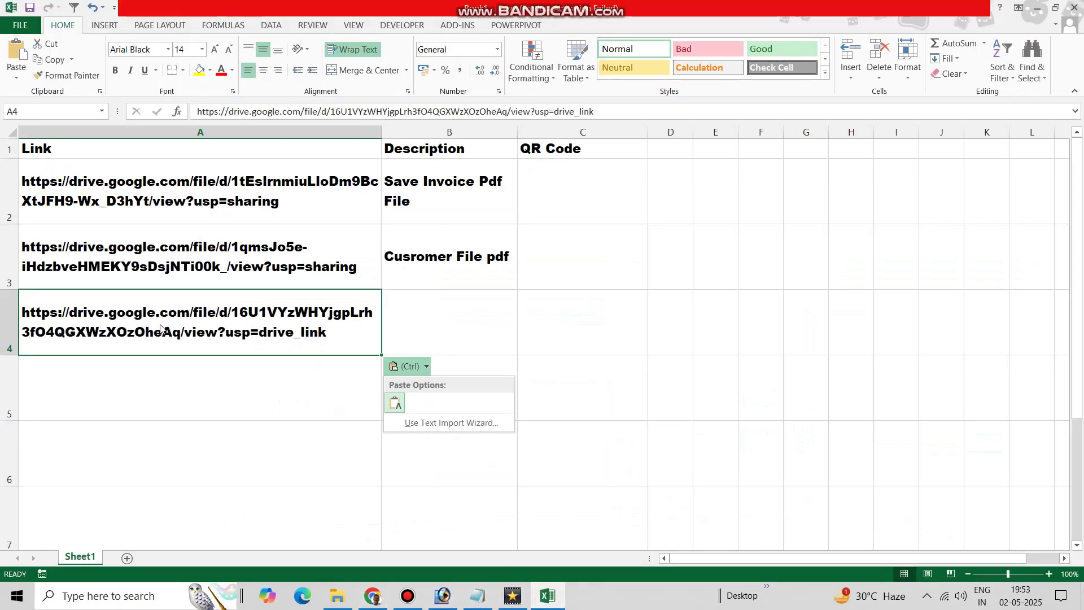
- Copy the address of the Wix website's home page from Chrome and paste it into cell A4 of the Excel sheet
key(alt+Tab)
click(600, 15)
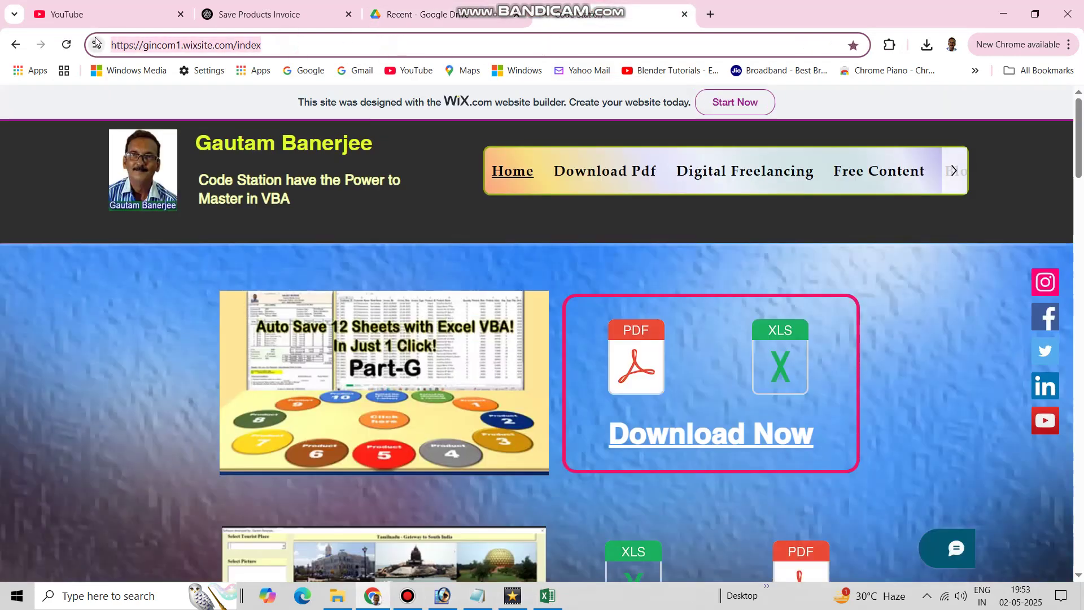
click(547, 596)
key(ctrl+v)
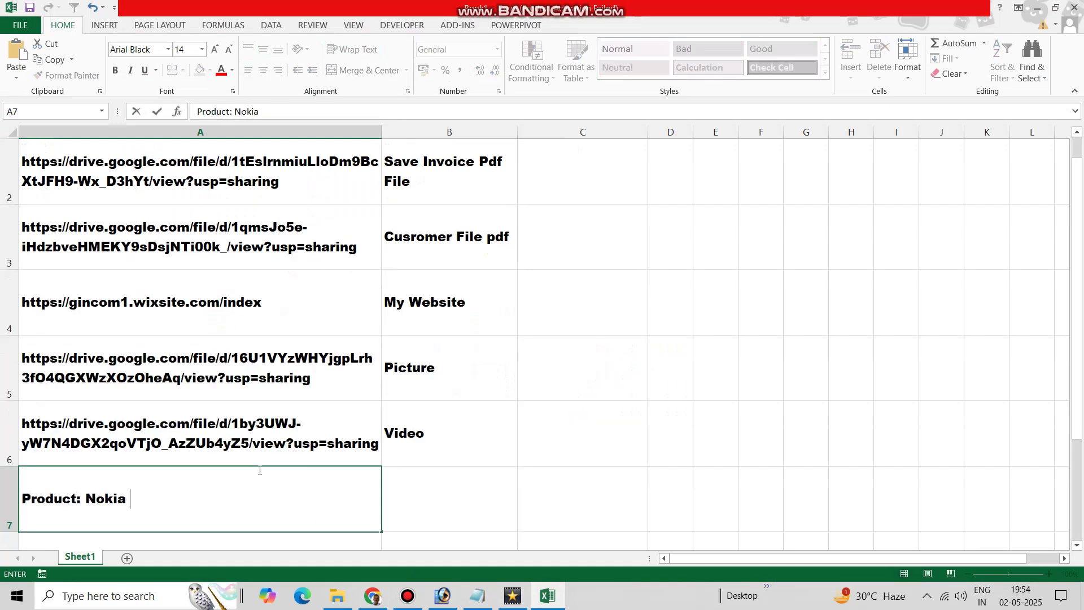
- Complete cell A7 as "Product: Nokia Mobile, Type: SmartPhone, Price: Rs.10000/-" and enter the description Text in B7
text(Mobile, Type: SmartP)
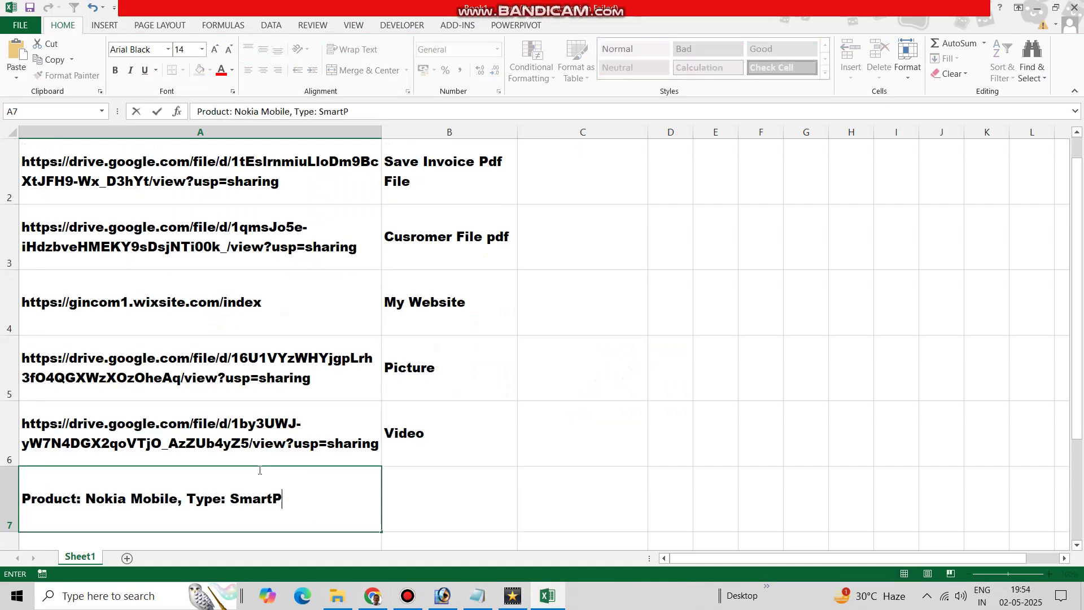
text(hone, Price: Rs.10000/-)
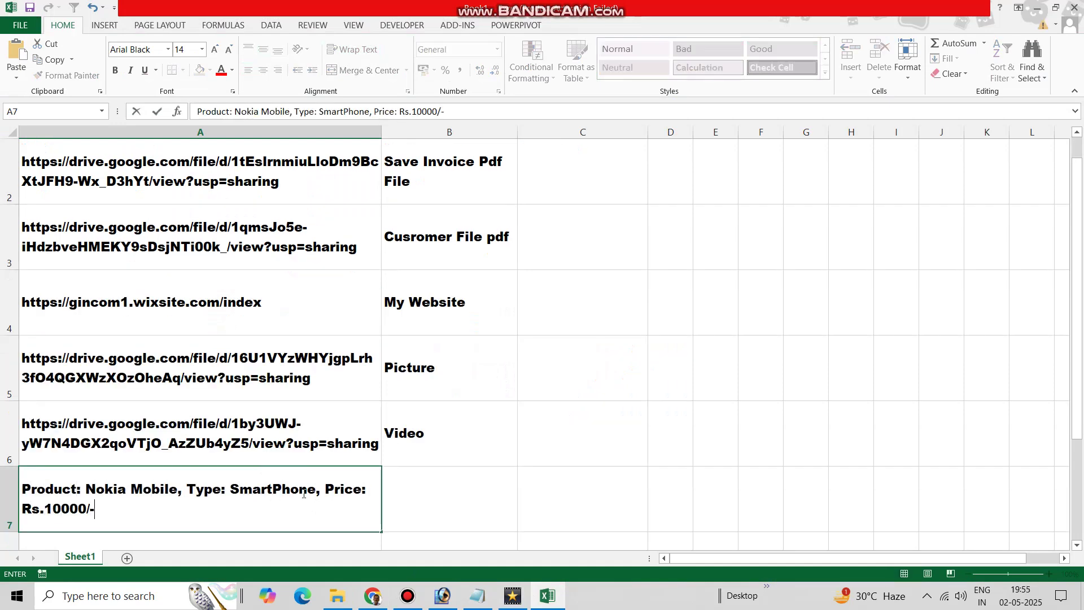
key(Right)
text(Text)
key(Return)
scroll(593, 202, up, 1)
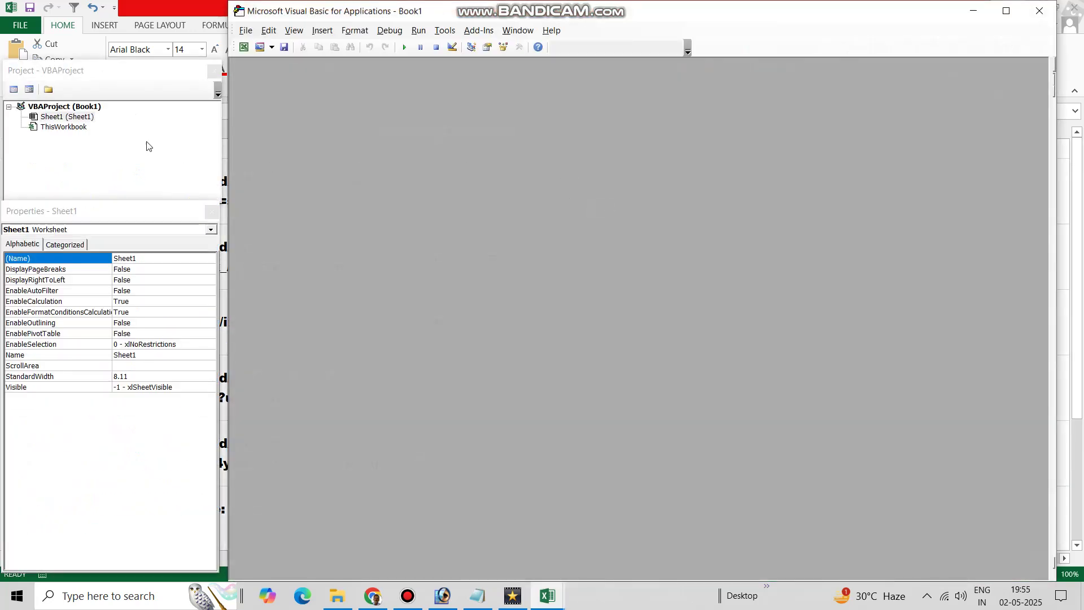
- Insert a module into the Book1 VBA project, paste the InsertMultiplePDFQRCodes macro code into it, and enlarge the code window
click(80, 127)
right_click(79, 128)
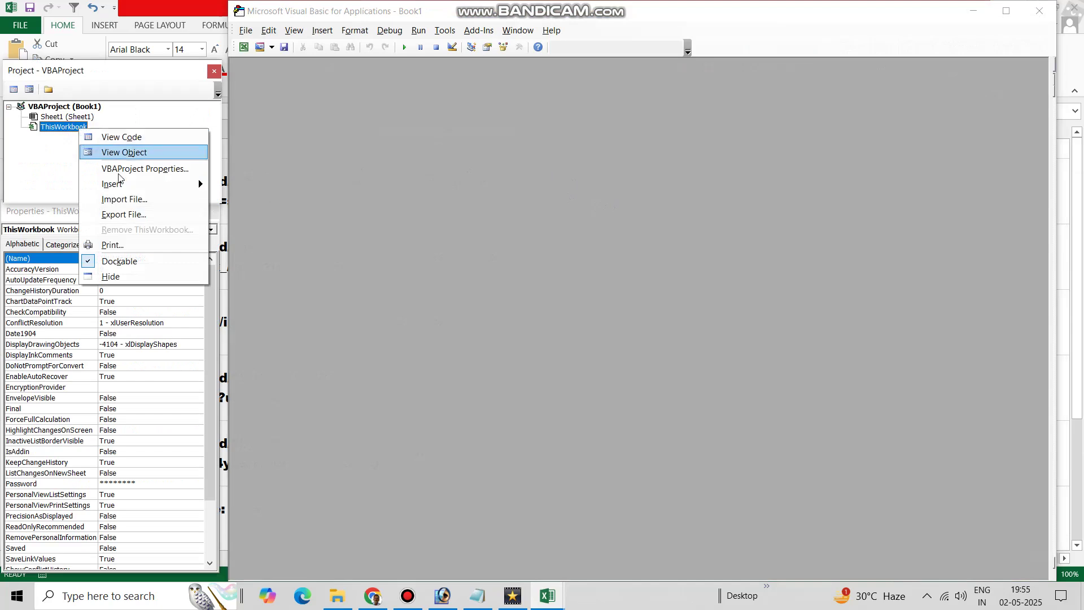
mouse_move(140, 184)
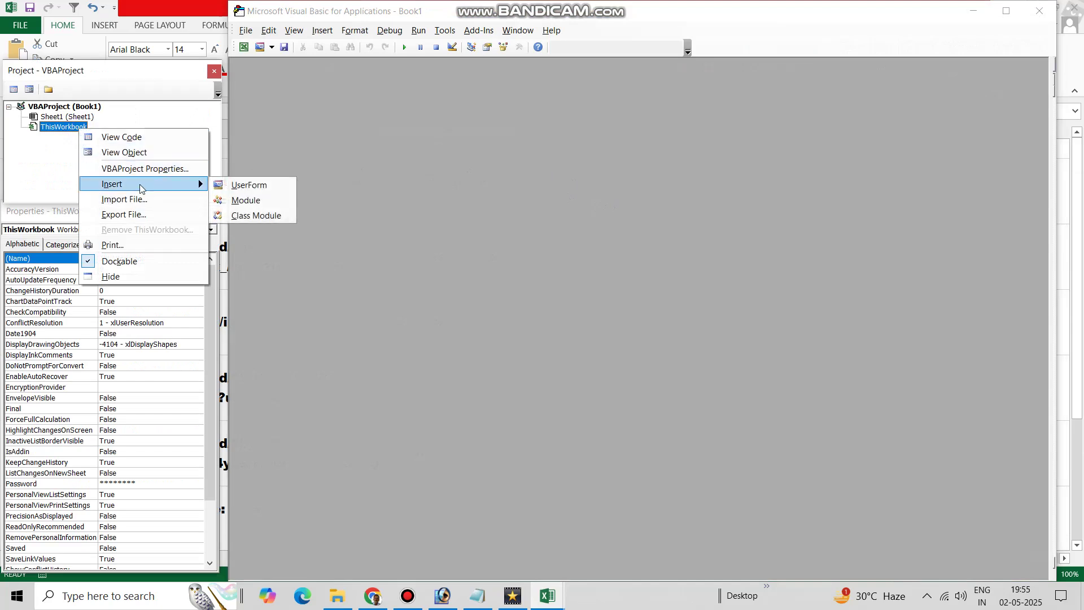
click(242, 200)
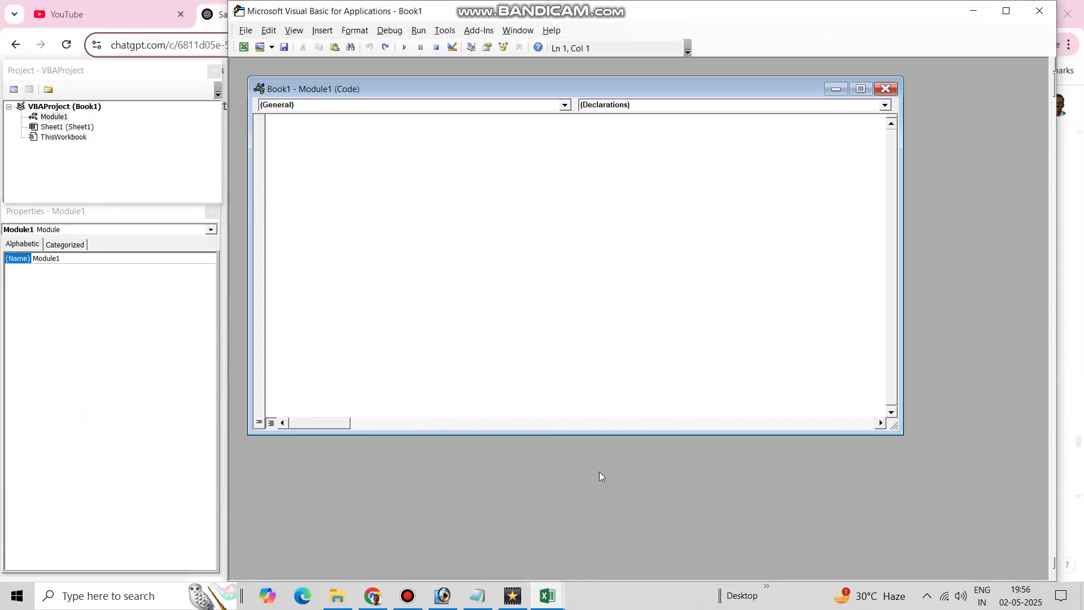
key(ctrl+v)
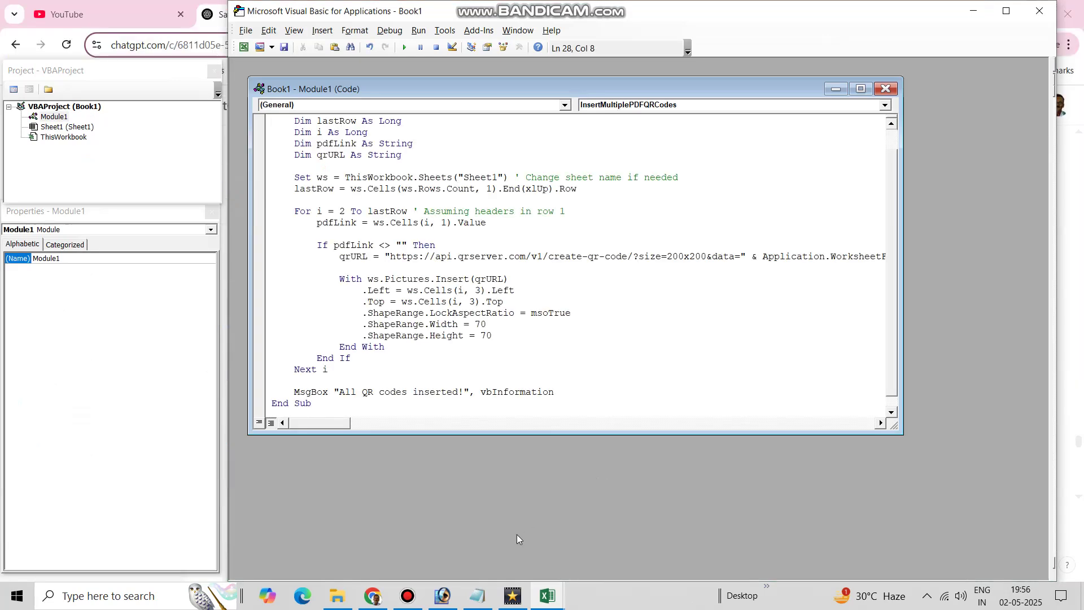
drag(563, 433, 560, 563)
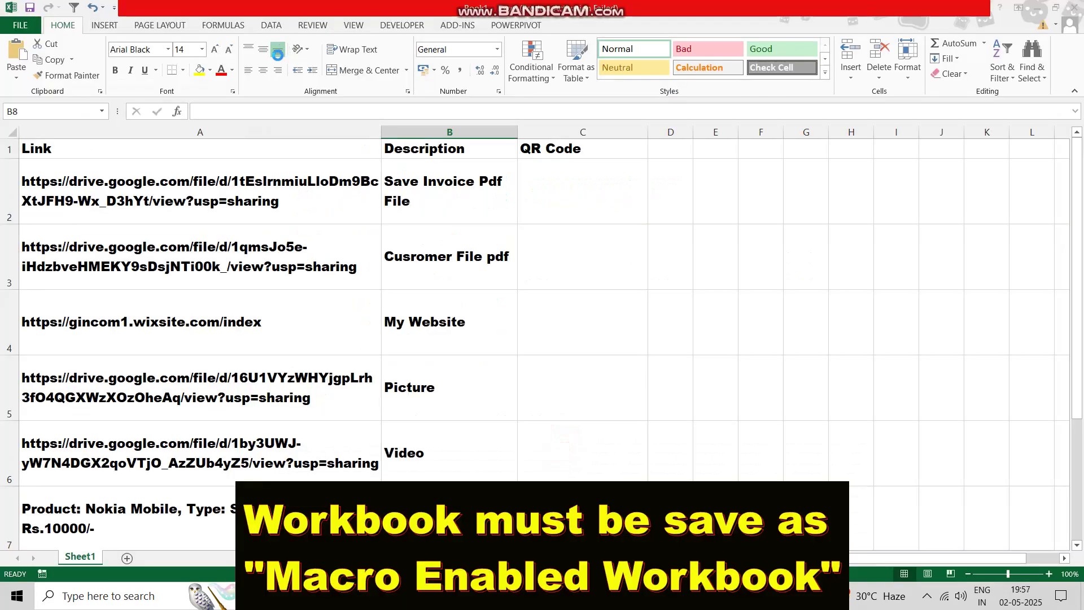
- Draw a form control button over columns E to H in row 4 and assign it the InsertMultiplePDFQRCodes macro
key(F12)
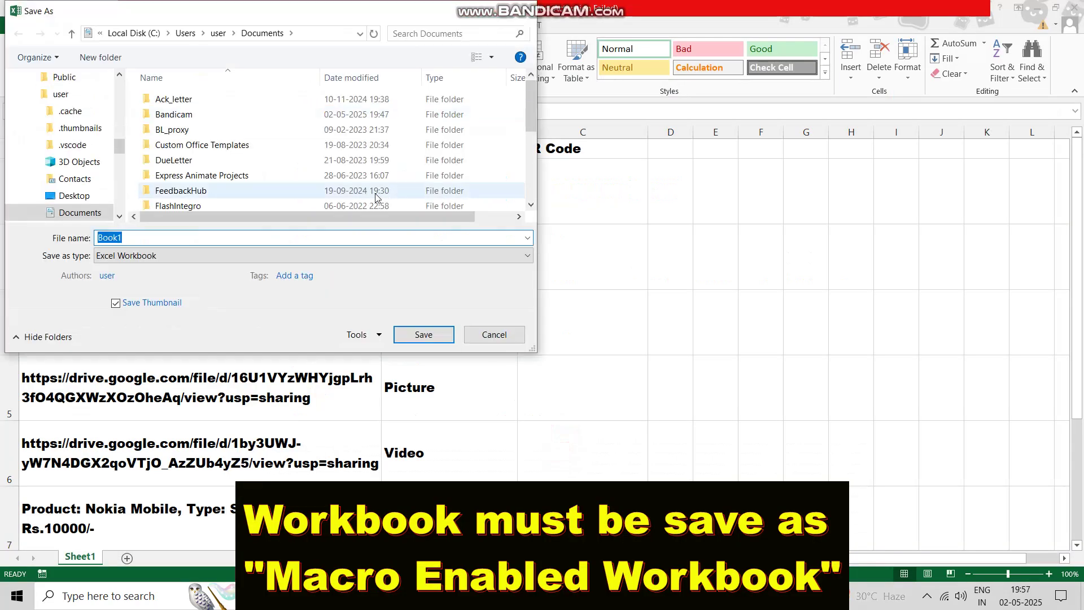
key(Escape)
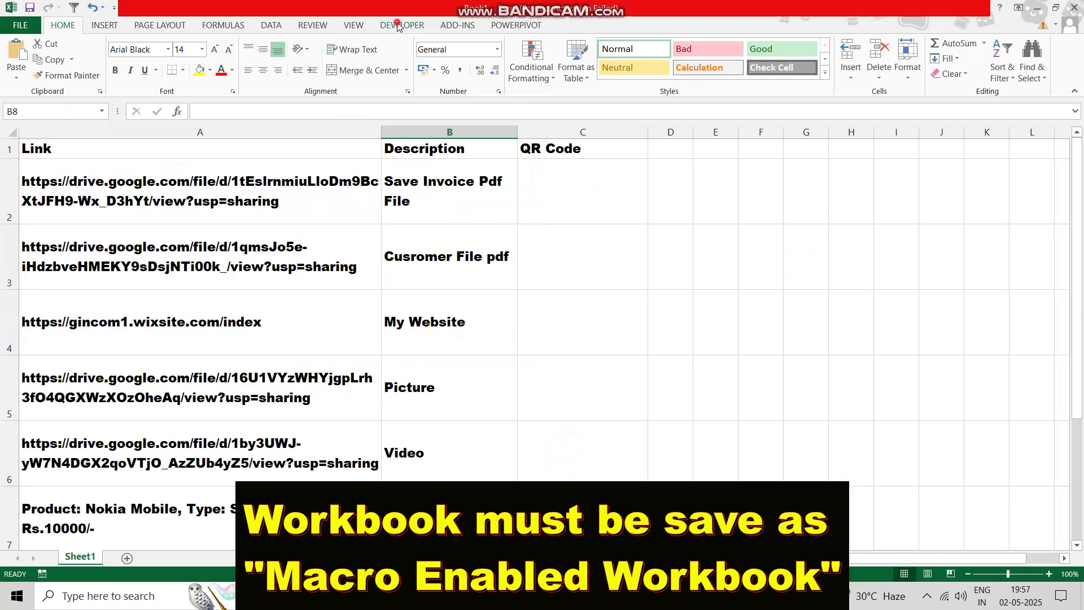
click(401, 26)
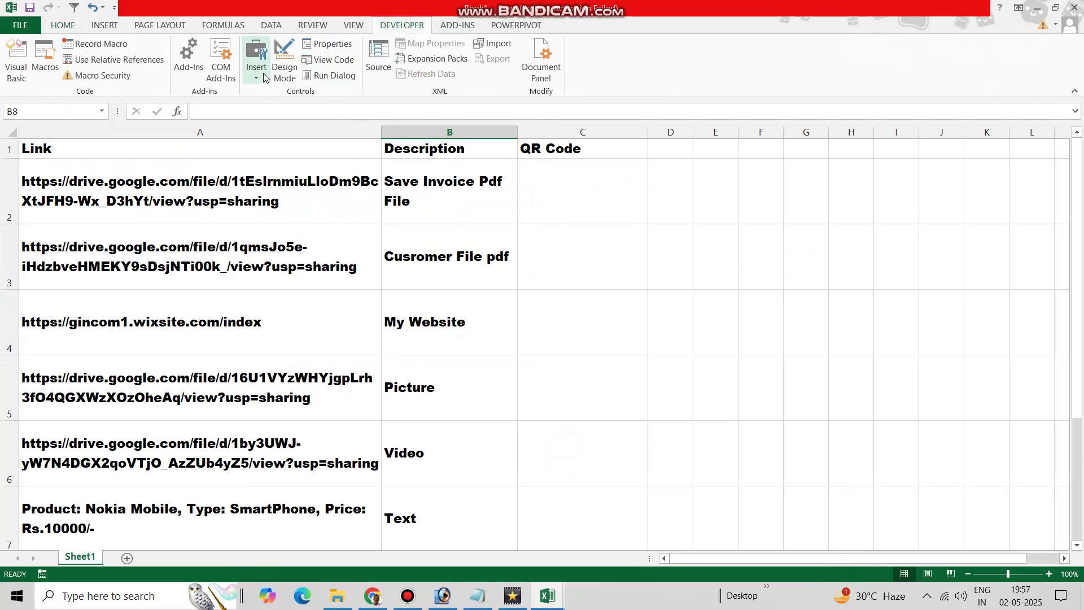
click(264, 78)
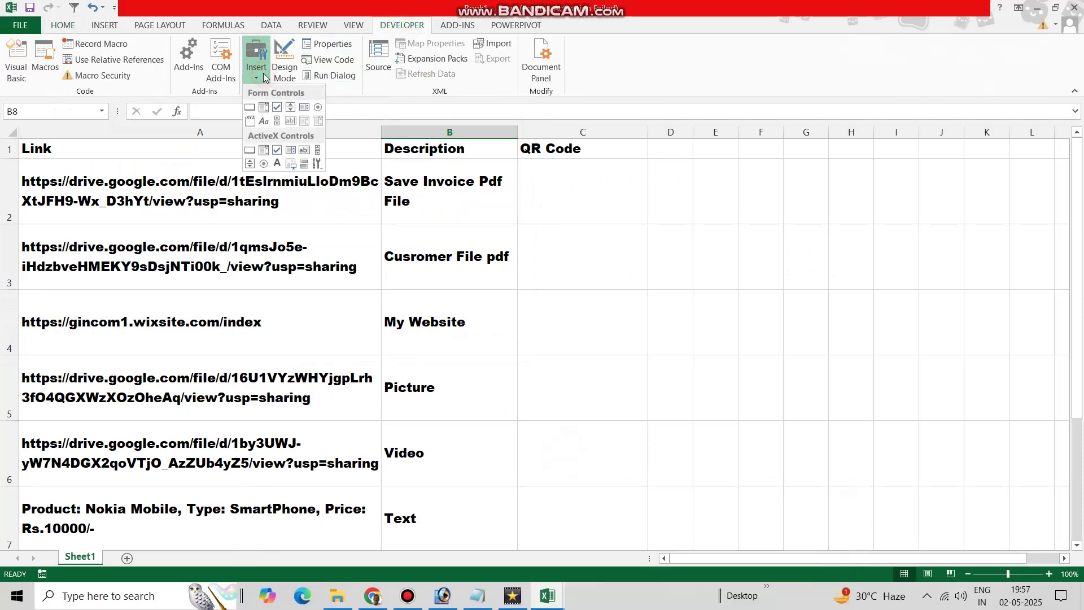
click(253, 107)
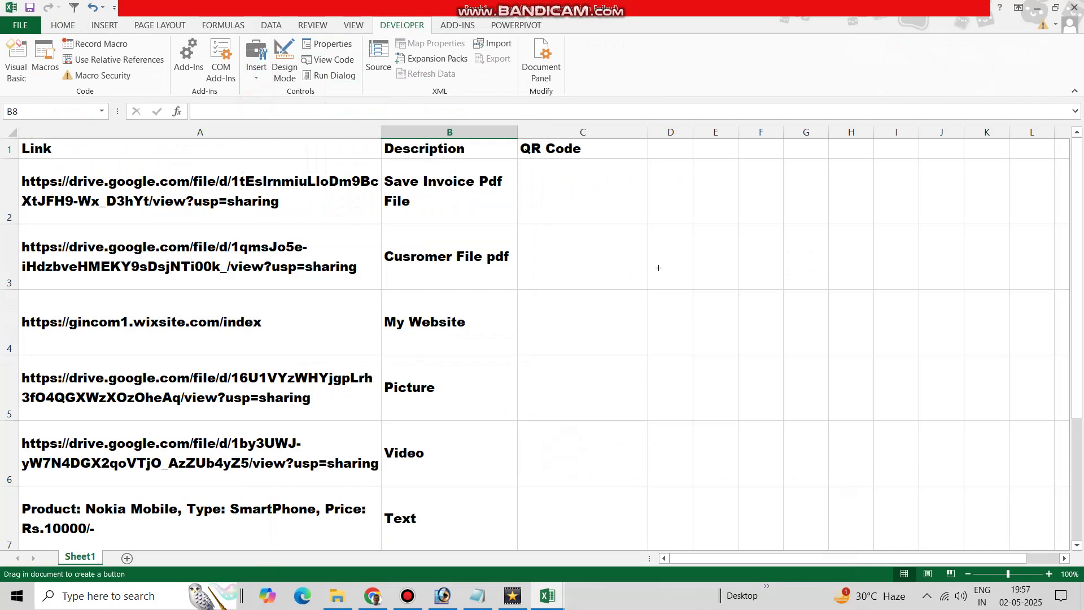
drag(699, 295, 882, 338)
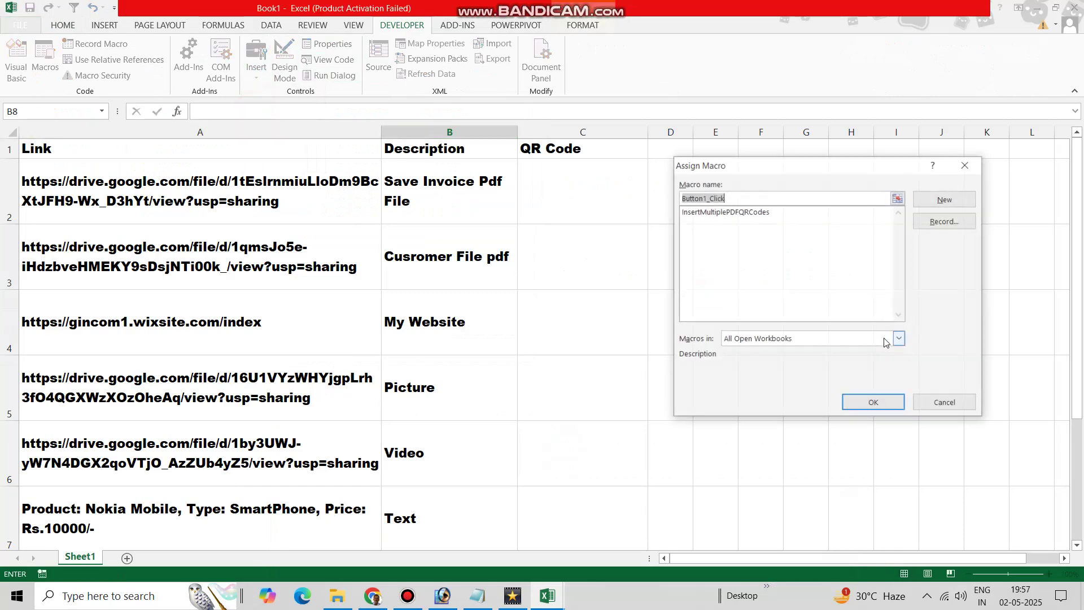
click(723, 213)
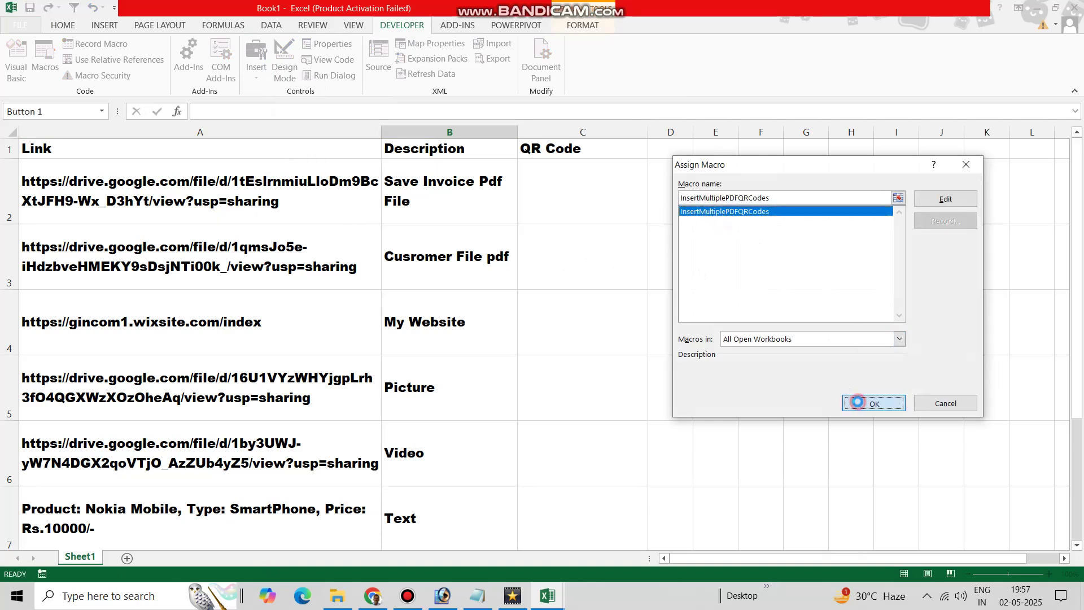
click(873, 402)
- Replace the default caption of the new form control button with "Generate QR Code"
click(774, 318)
key(Delete)
key(Delete)
key(Delete)
key(Delete)
key(Delete)
key(Delete)
key(Delete)
key(Delete)
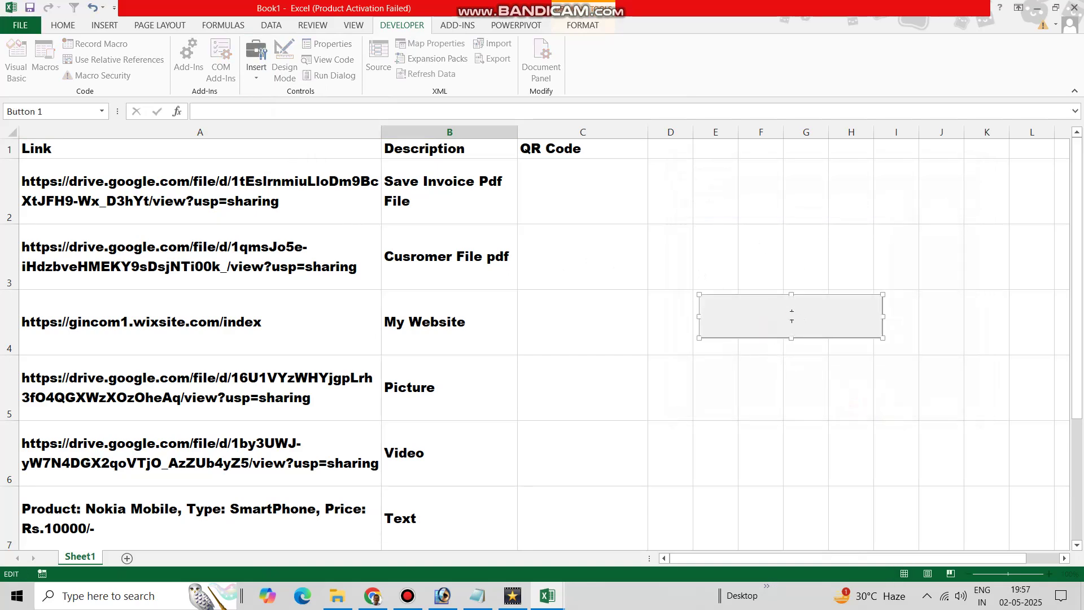
text(Generate QR Code)
- Set the font size of the button's whole caption to 14
key(ctrl+a)
click(63, 25)
click(202, 49)
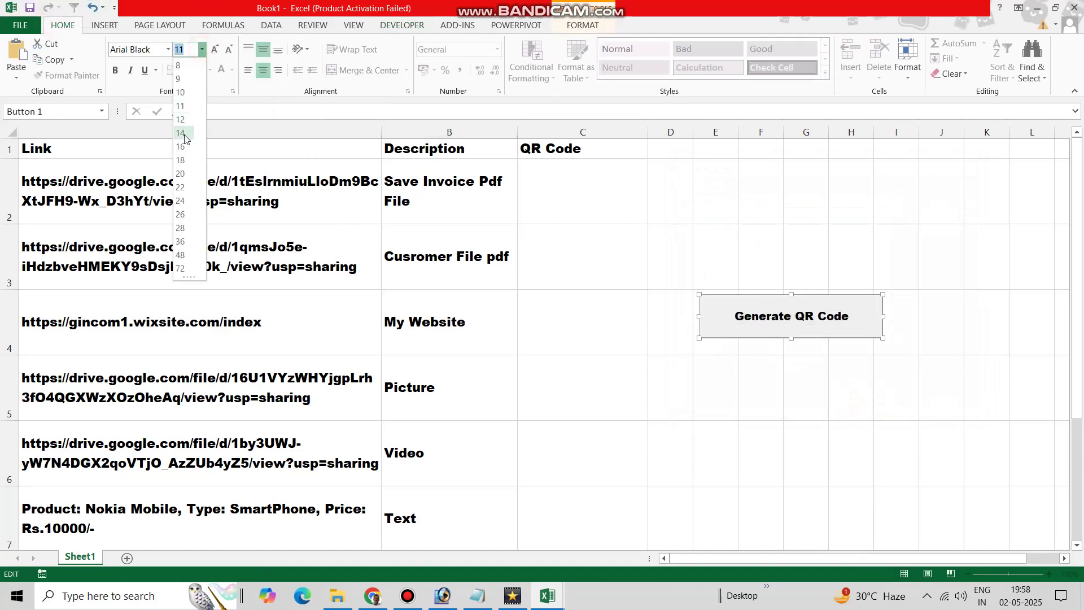
click(180, 130)
- Deselect the button, run its macro to insert the QR codes for all rows, and dismiss the completion message
click(671, 480)
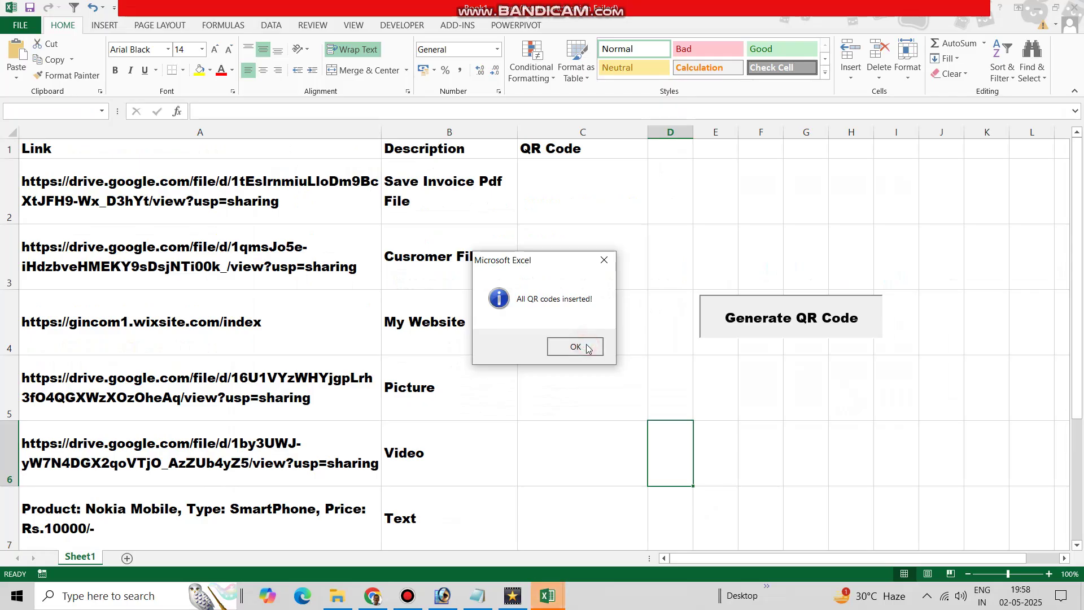
click(587, 348)
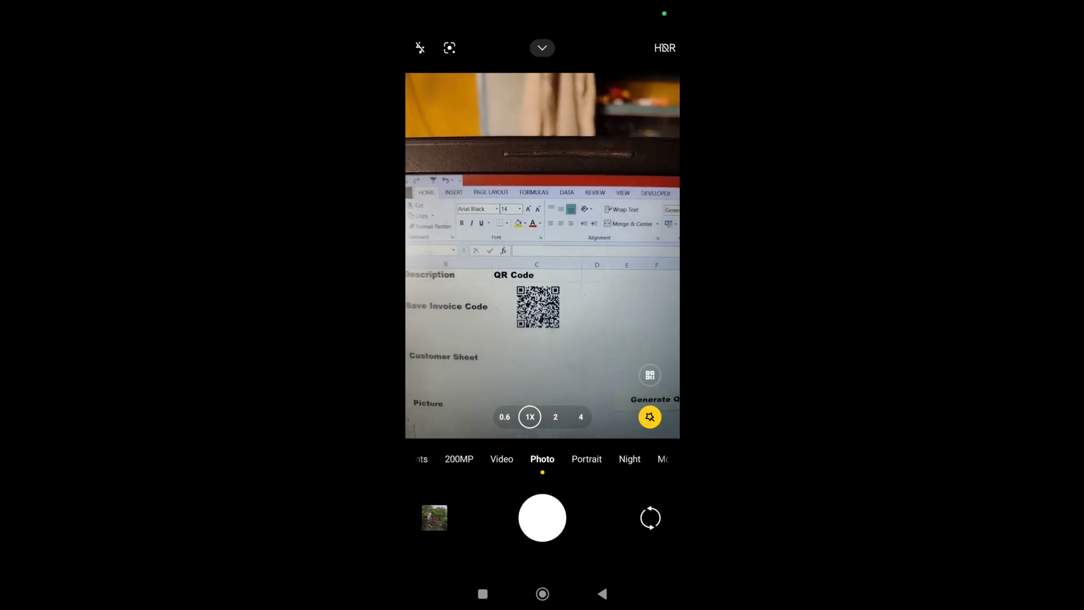
- Scan the invoice row's QR code with the phone camera, open its link in the browser, and look through SaveInvoiceMacro.pdf
click(650, 375)
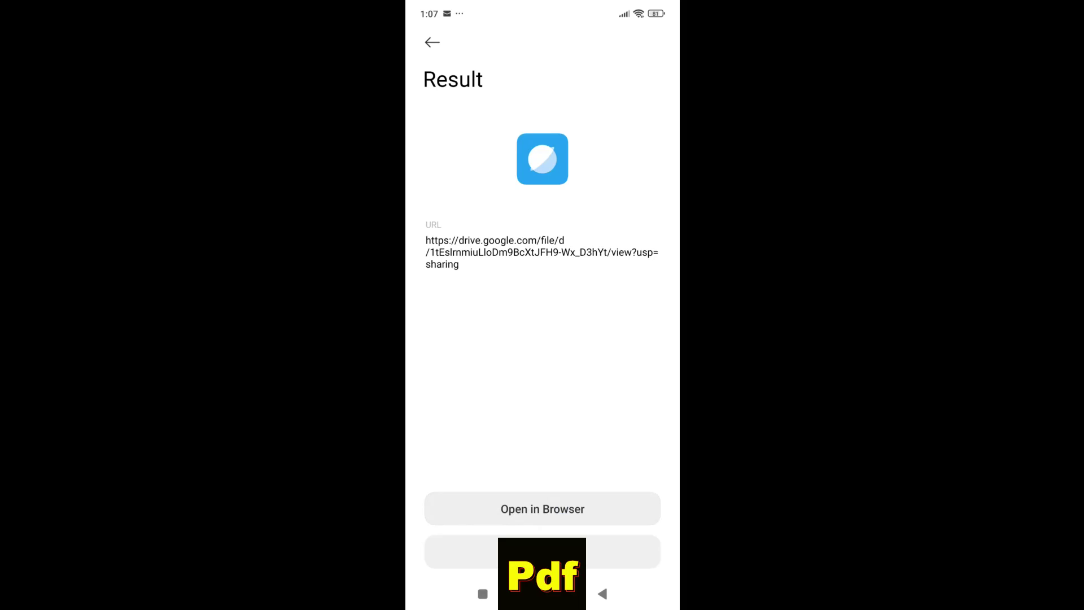
click(542, 509)
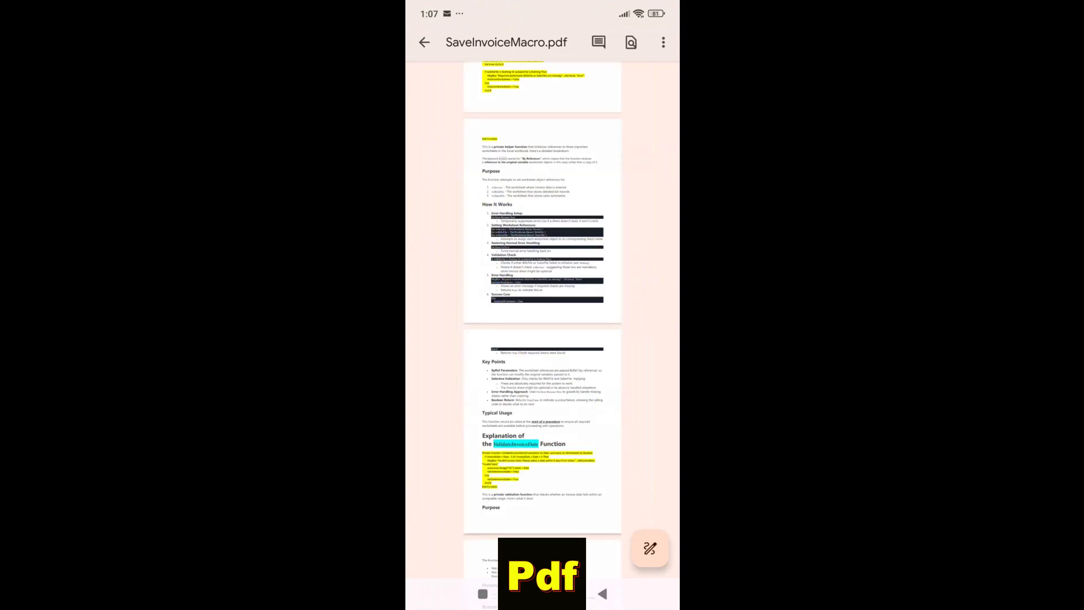
scroll(589, 381, down, 10)
scroll(589, 382, down, 15)
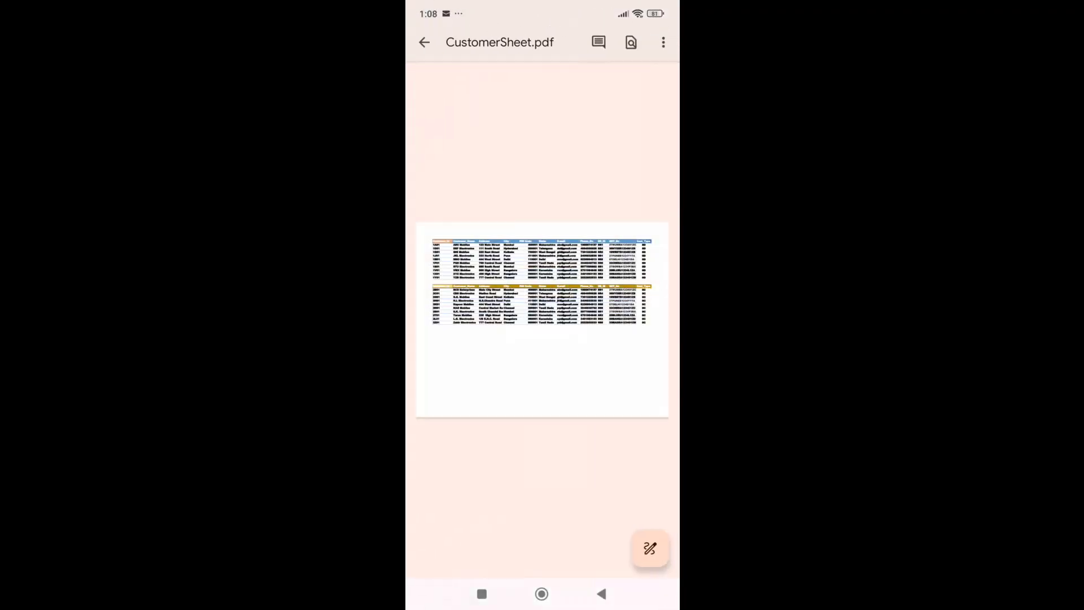
- Zoom in on the customer tables in CustomerSheet.pdf on the phone and inspect their columns
double_click(479, 333)
drag(416, 394, 596, 392)
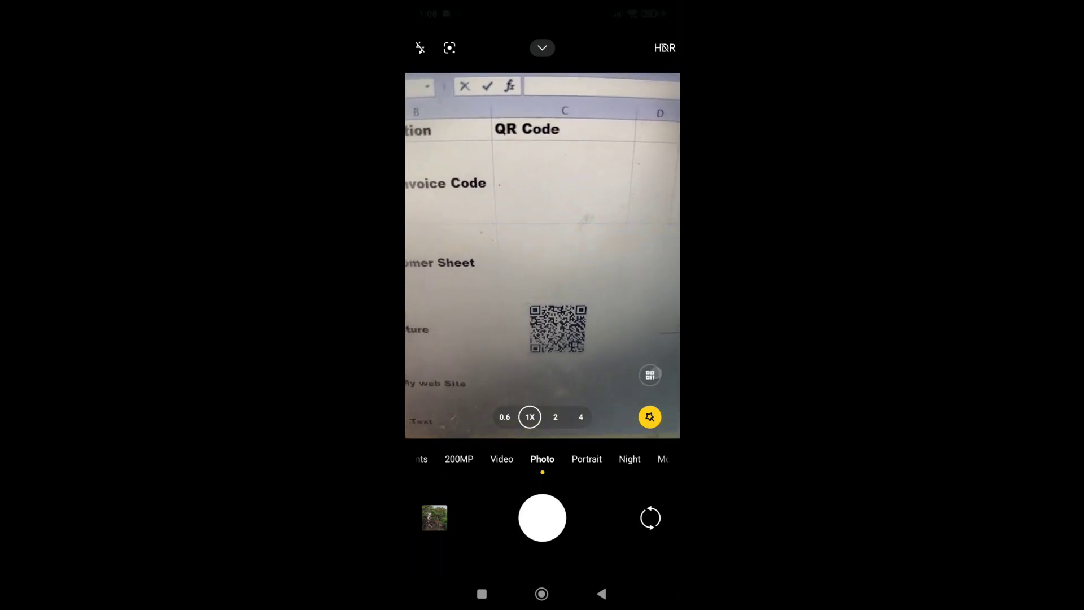
- Scan the Picture row's QR code with the phone camera and open its link in the browser
click(650, 374)
click(542, 509)
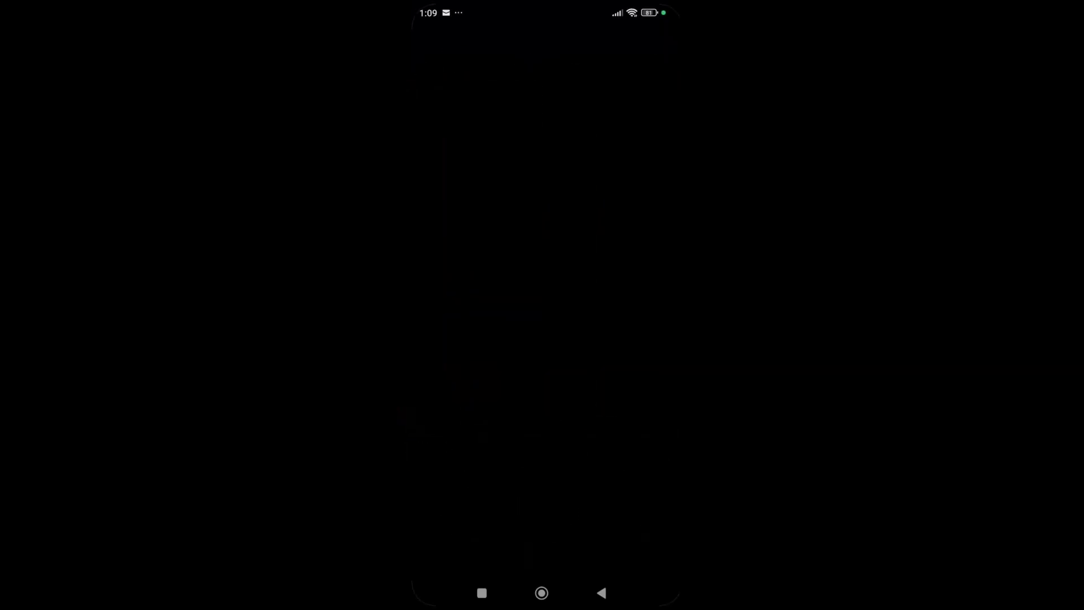
- Open the website row's scanned link in the phone browser and look through the Wix home page
click(541, 506)
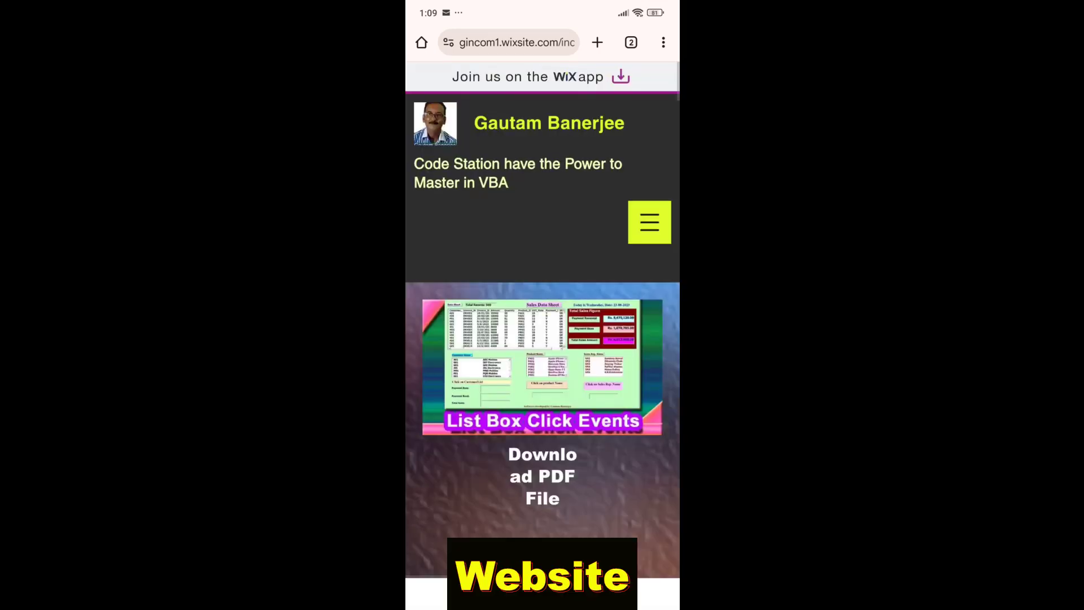
scroll(607, 371, down, 15)
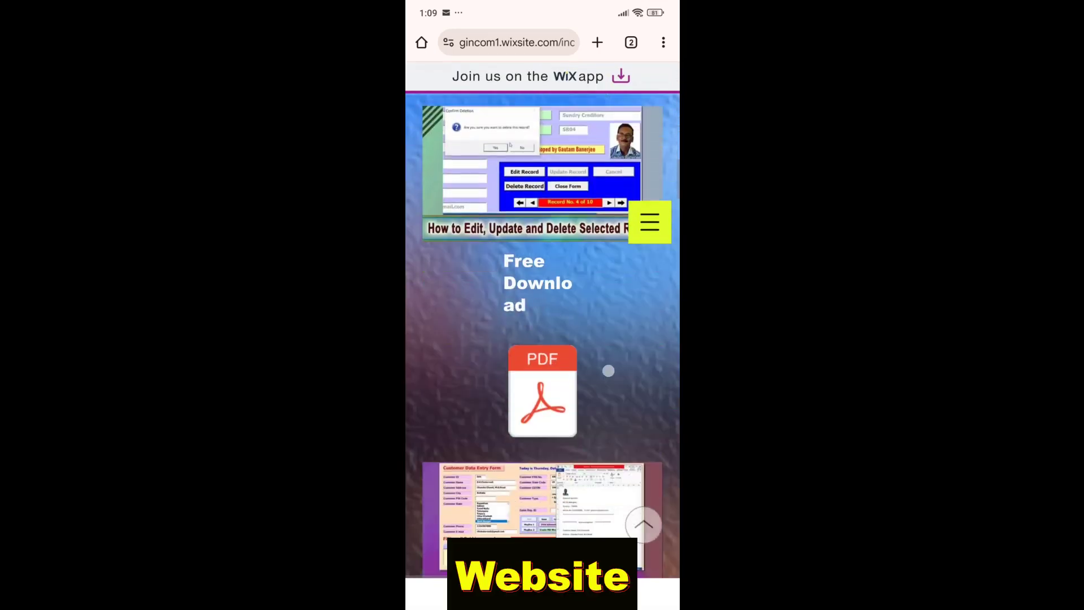
scroll(625, 327, up, 15)
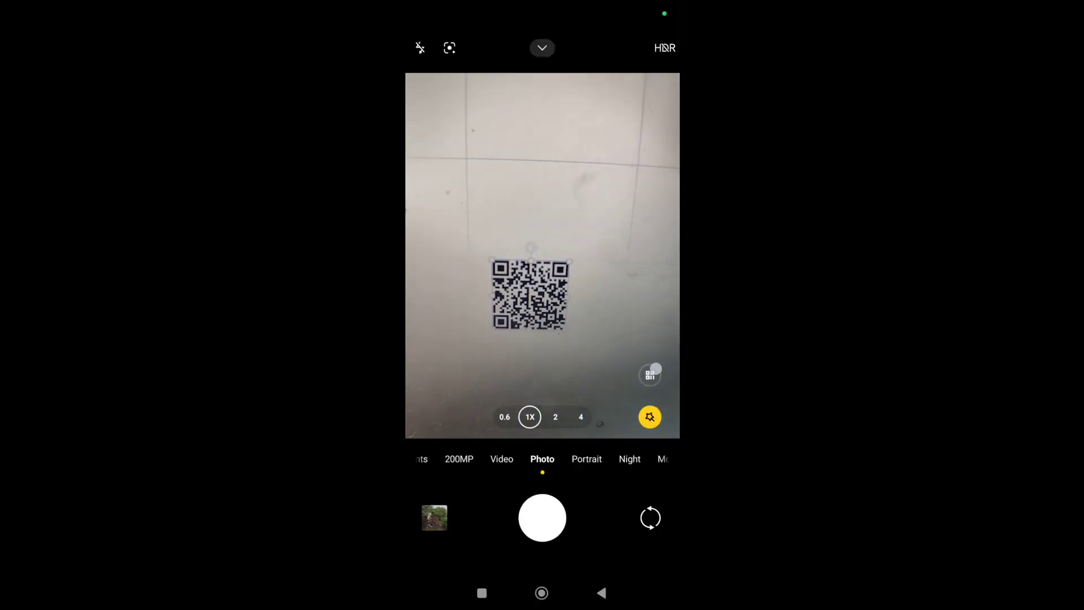
- Scan the Text row's QR code with the phone camera to read the encoded product text
click(652, 372)
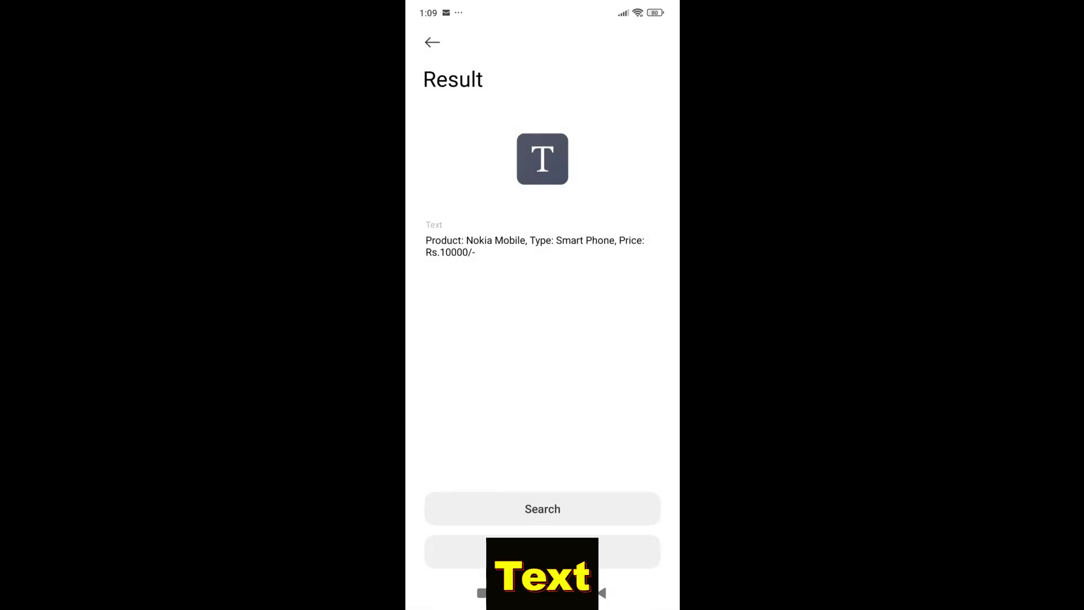